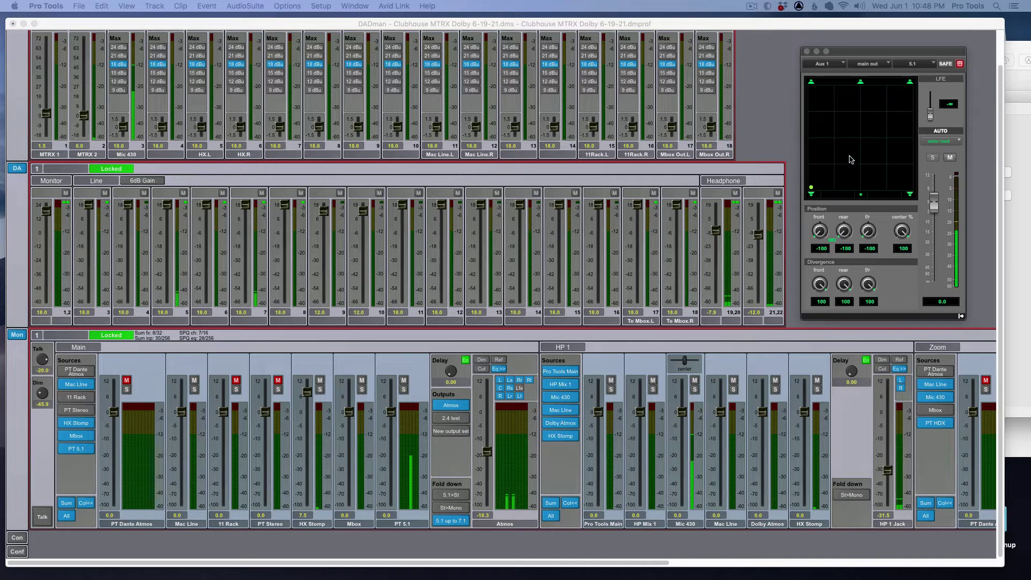
Step: Pan Aux 1 in the Pro Tools panner to the right side and back left
left_click_drag(850, 52, 854, 52)
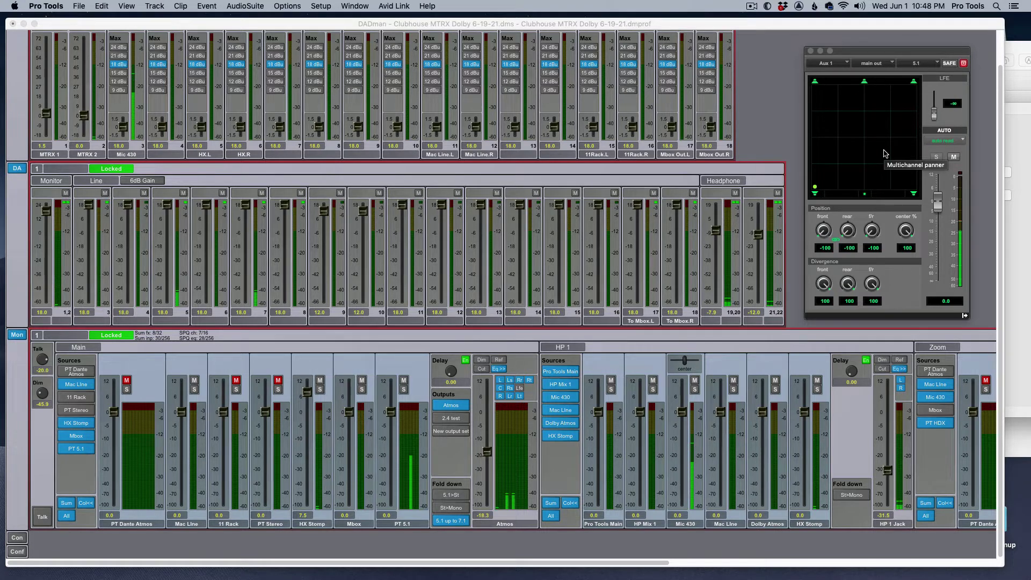
left_click(816, 191)
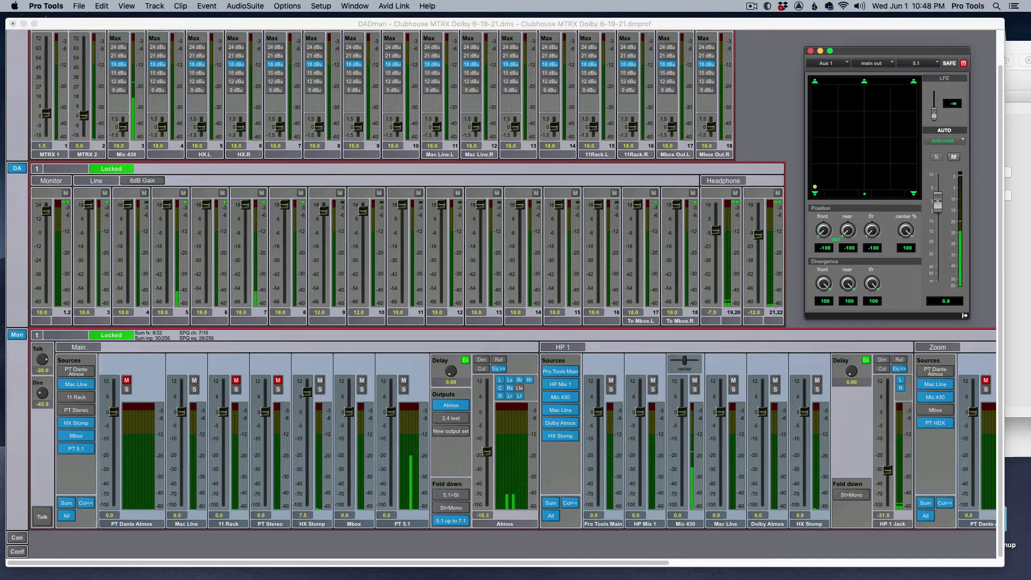
left_click_drag(815, 187, 913, 186)
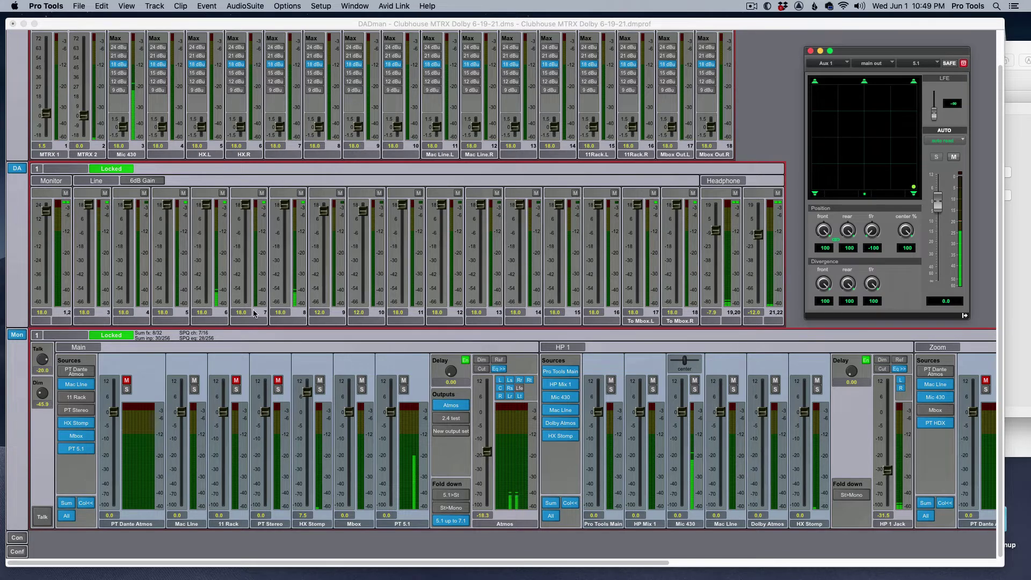
left_click_drag(913, 189, 815, 187)
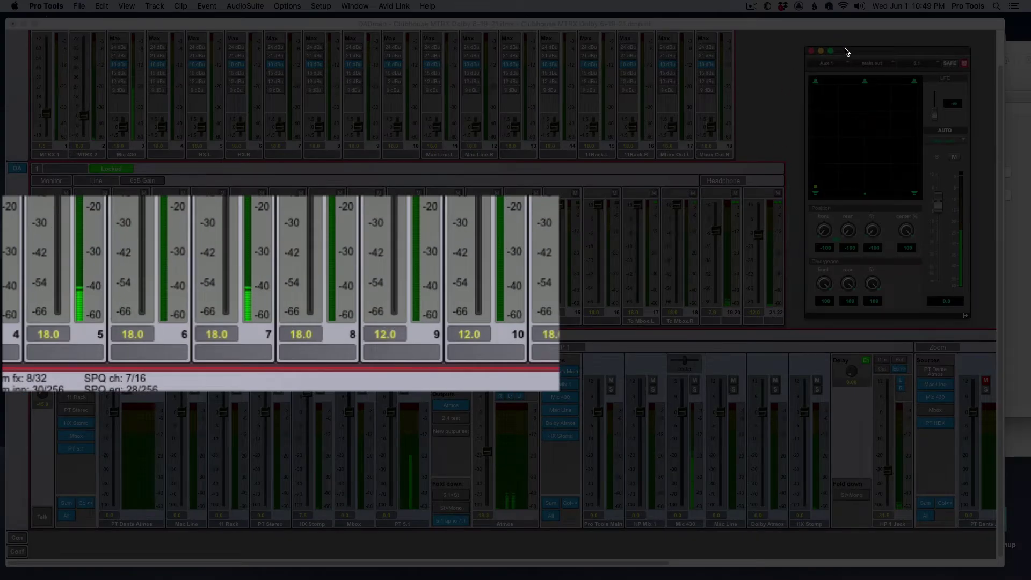
left_click_drag(844, 48, 847, 46)
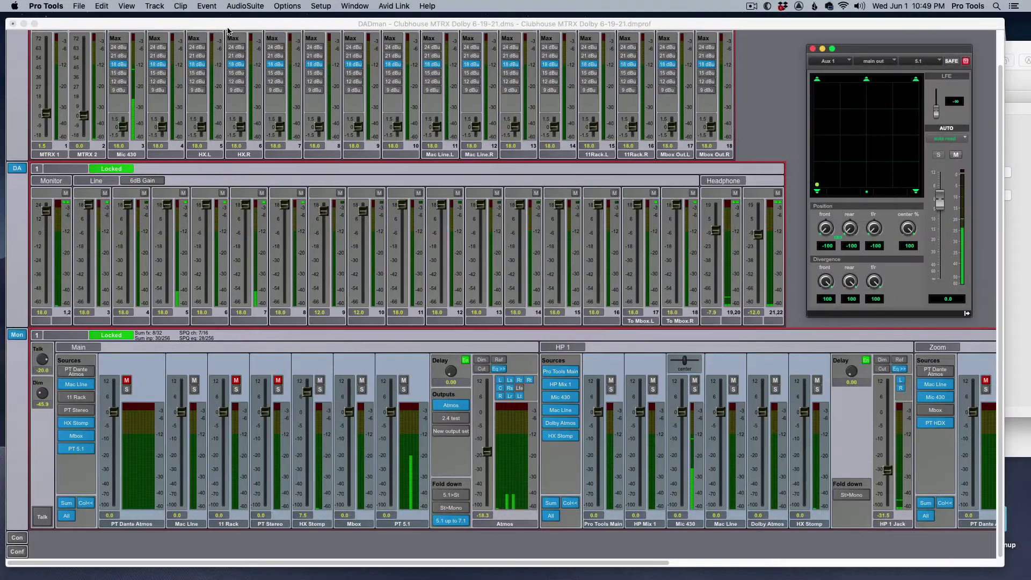
Step: In DADman's Monitor Profile group formats, show the custom 5.1 Array format's channel roles
left_click(226, 23)
left_click(107, 6)
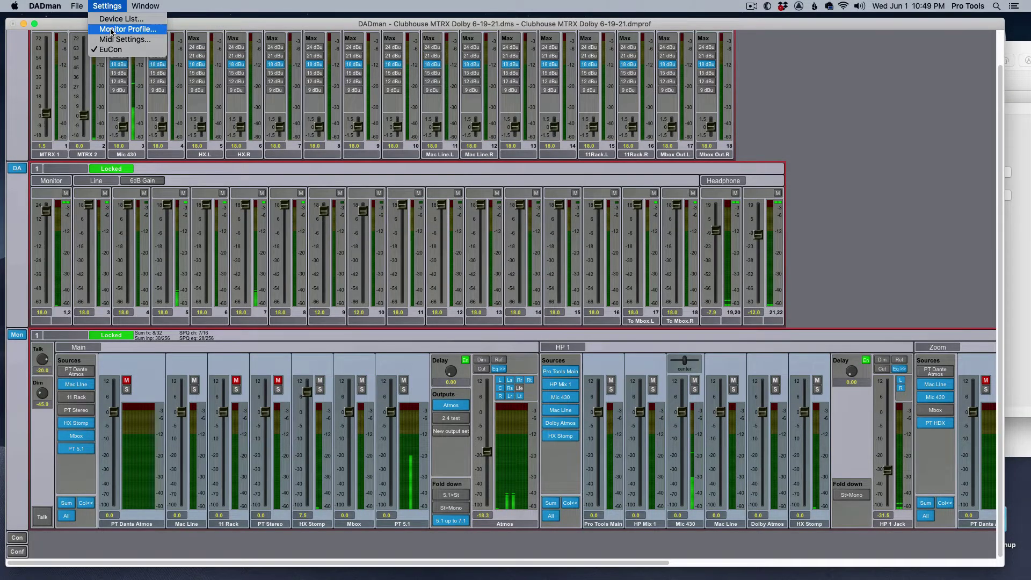
left_click(116, 19)
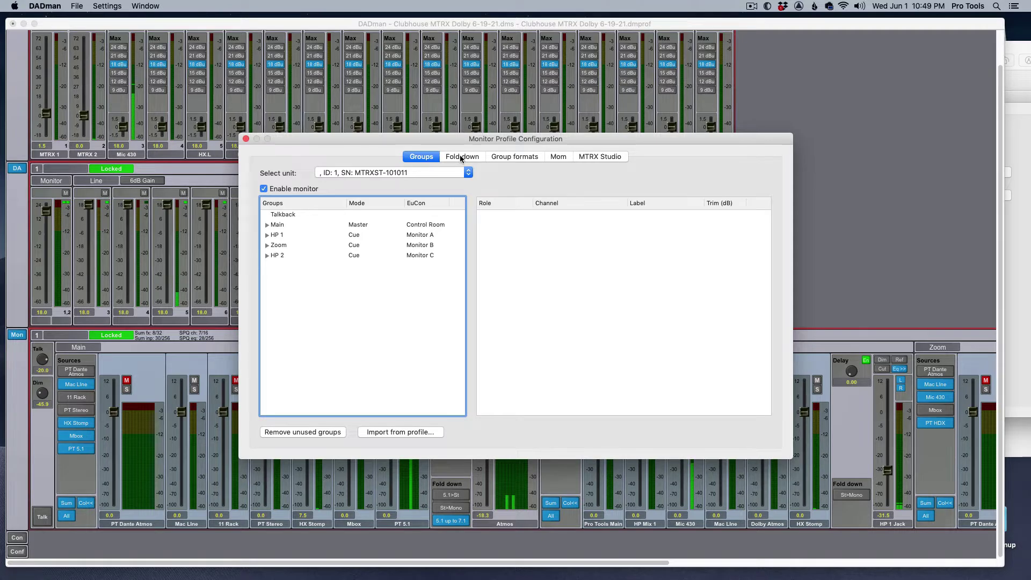
left_click(507, 156)
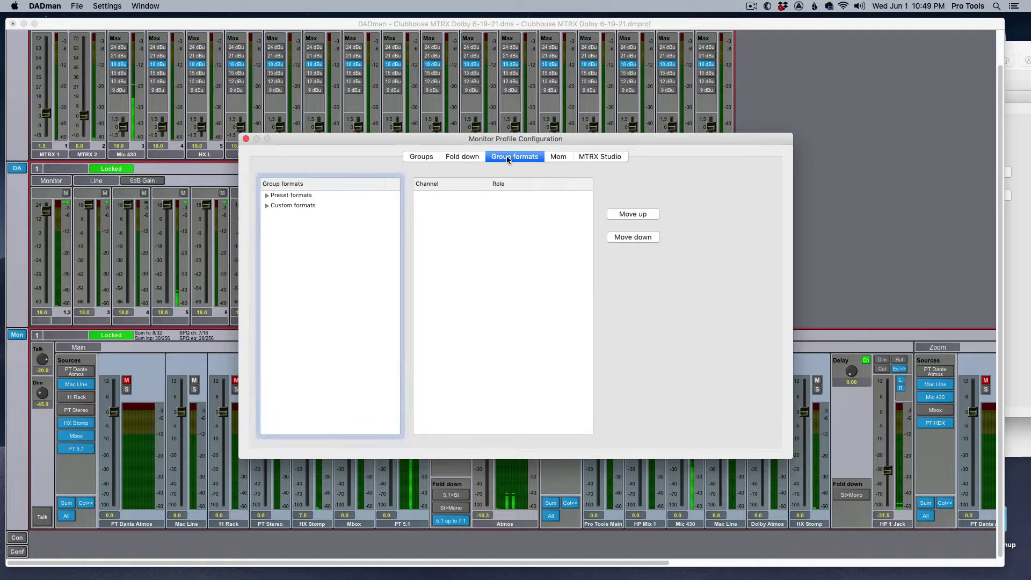
left_click(267, 205)
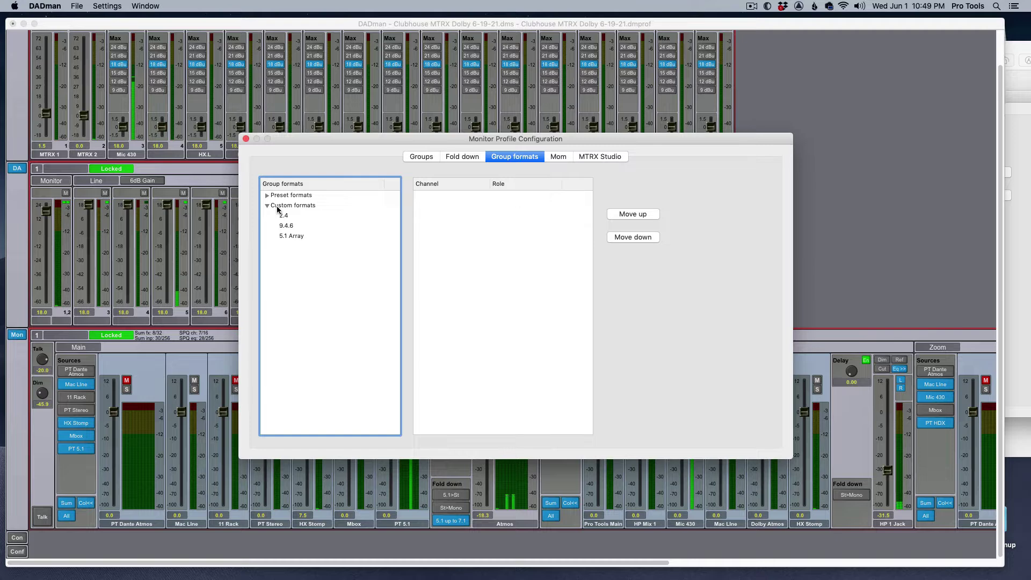
left_click(294, 236)
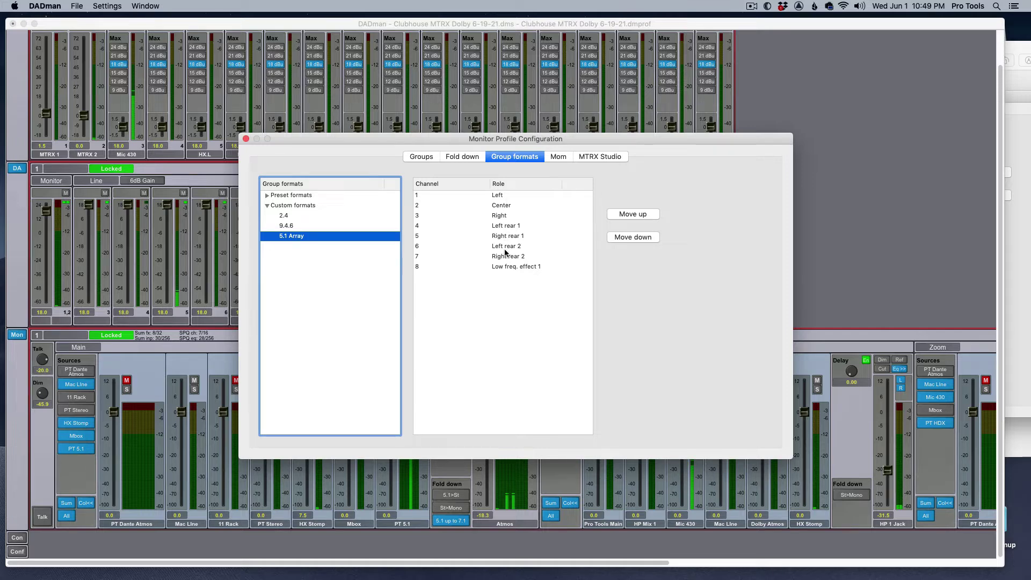
Step: Create a trial 8-channel format 'kjhkjh' with Left/Right, 2 rear pairs and 1 sub
left_click(305, 262)
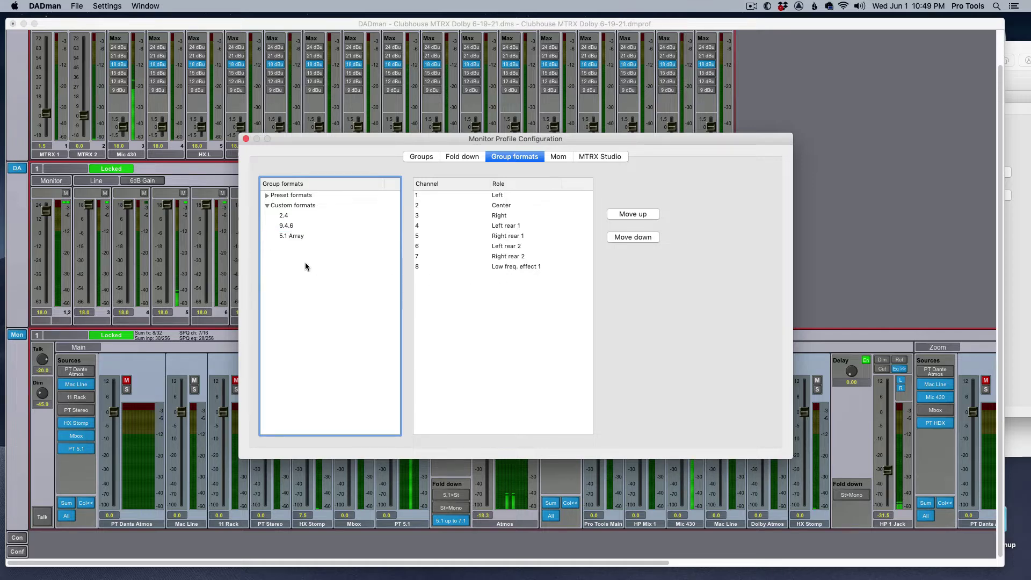
right_click(305, 262)
left_click(325, 271)
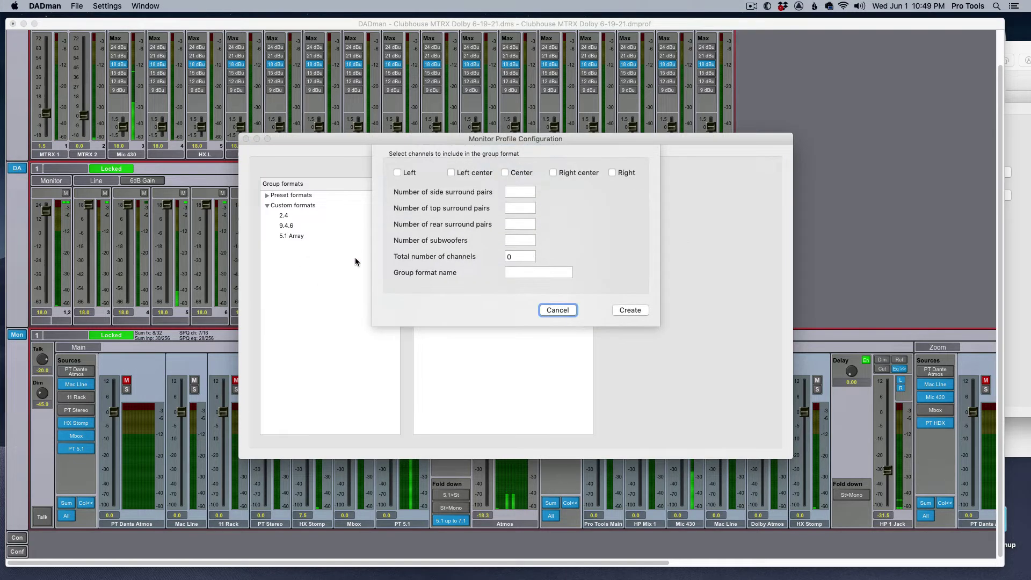
left_click(397, 172)
left_click(612, 173)
left_click(515, 224)
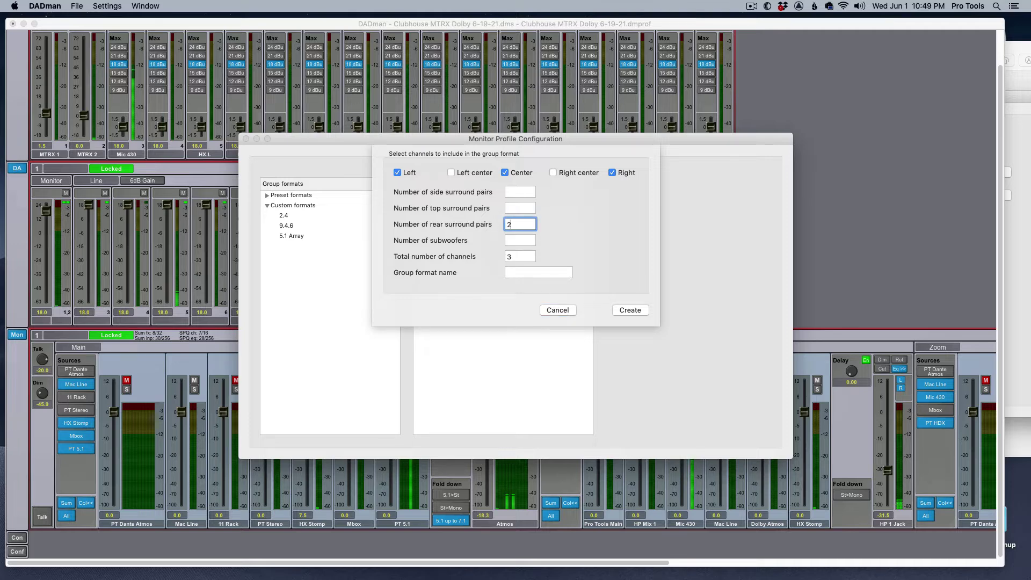
left_click(528, 241)
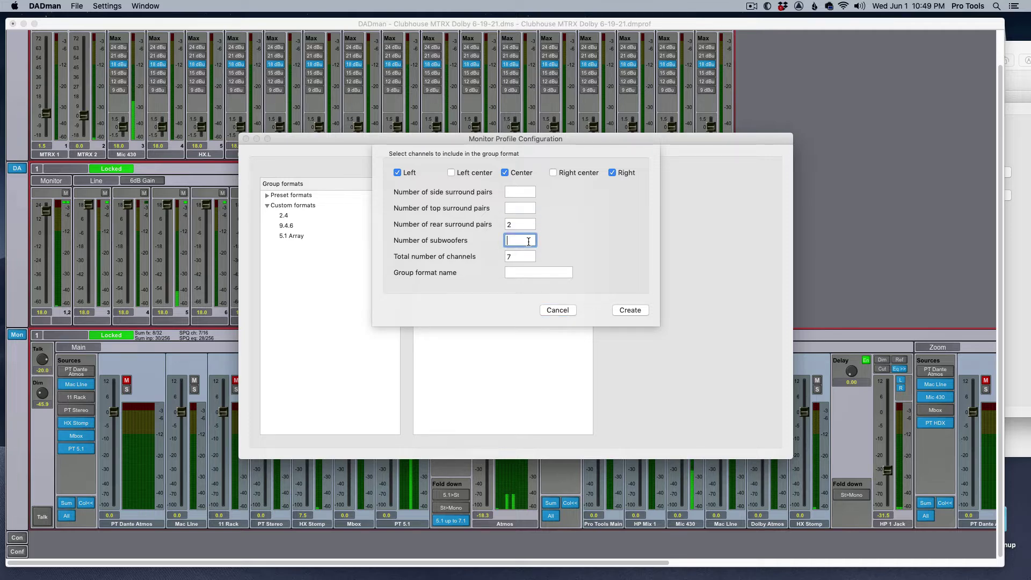
left_click(531, 273)
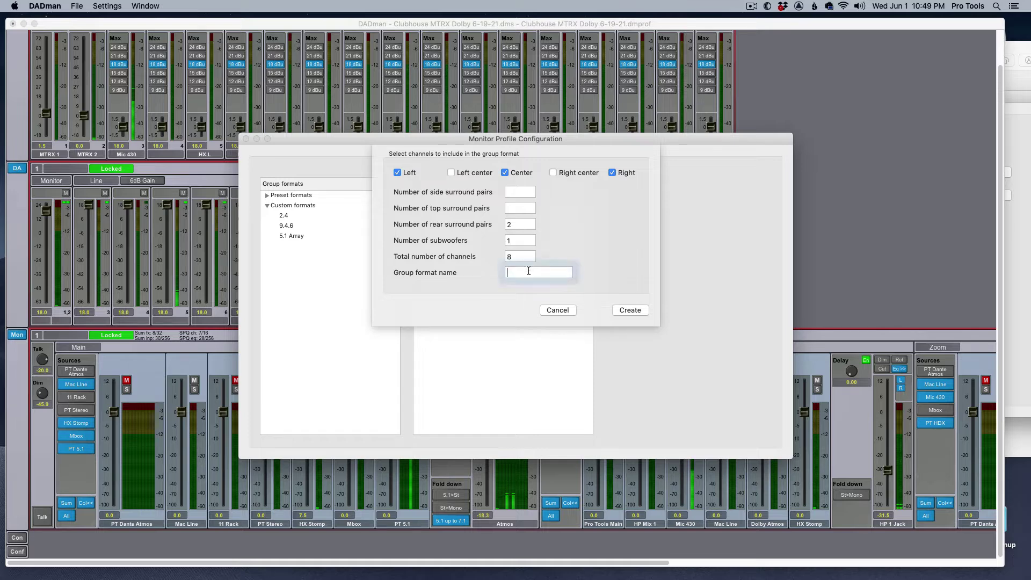
type("kjhkjh")
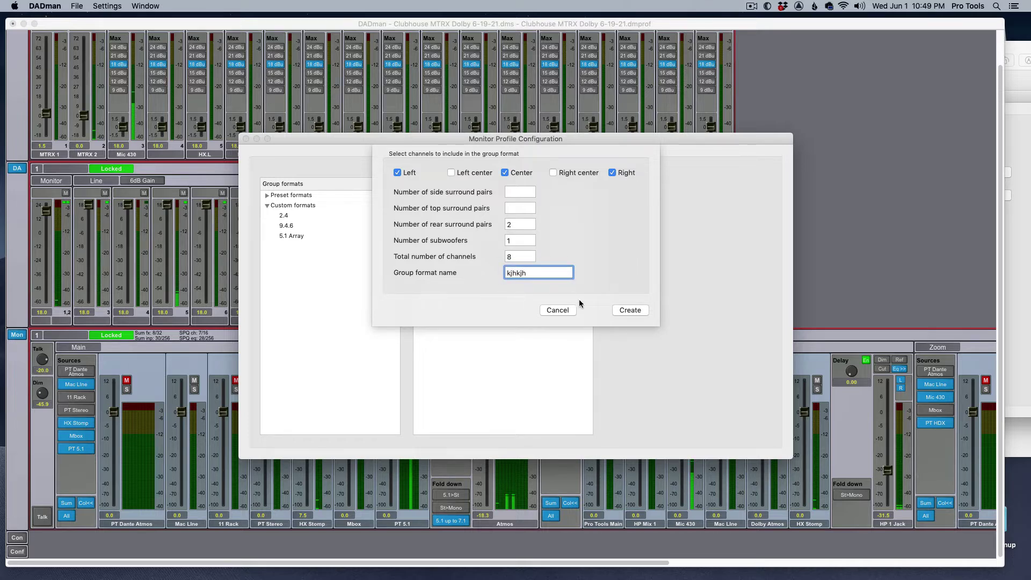
left_click(630, 310)
Step: Delete the 'kjhkjh' trial format and view the Fold down list
left_click(292, 247)
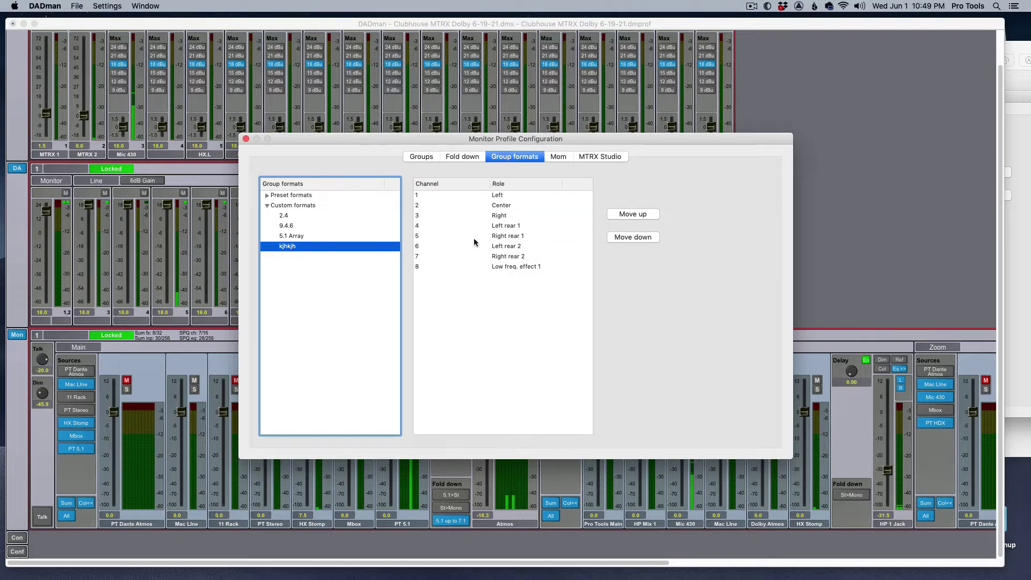
right_click(290, 246)
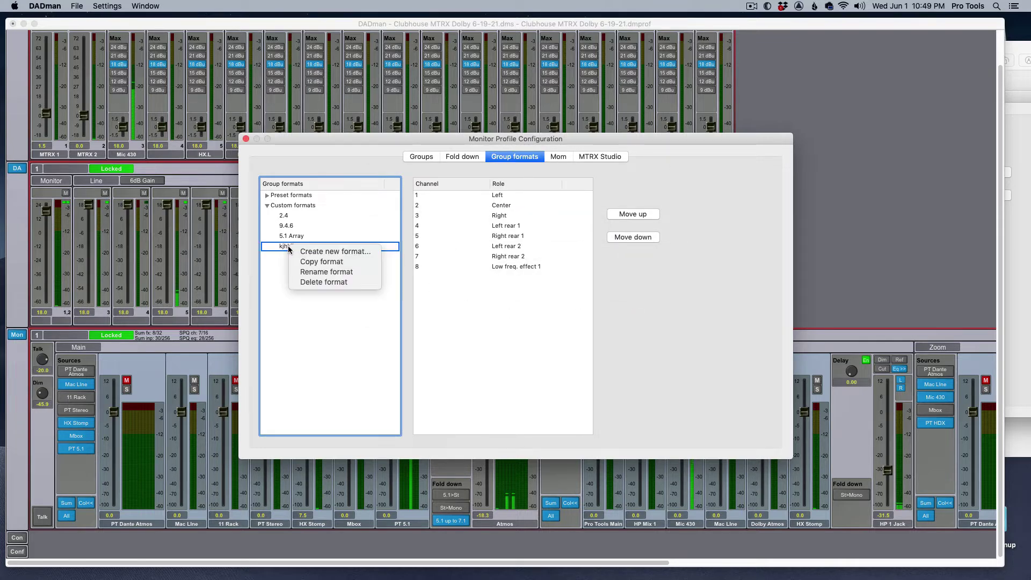
left_click(301, 282)
left_click(466, 157)
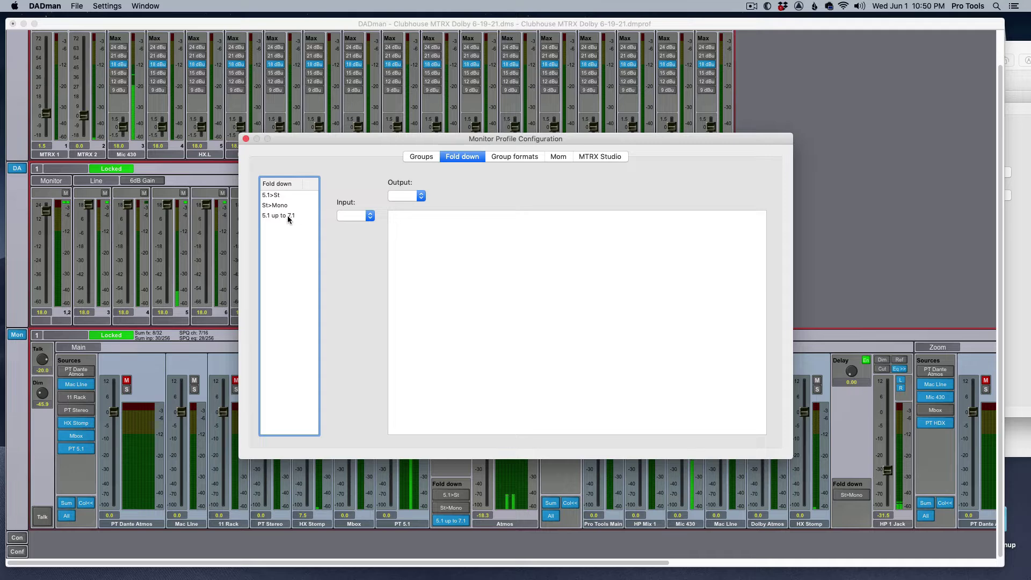
Step: Display the 5.1 up to 7.1 fold-down matrix without adding a new matrix
left_click(273, 215)
right_click(278, 245)
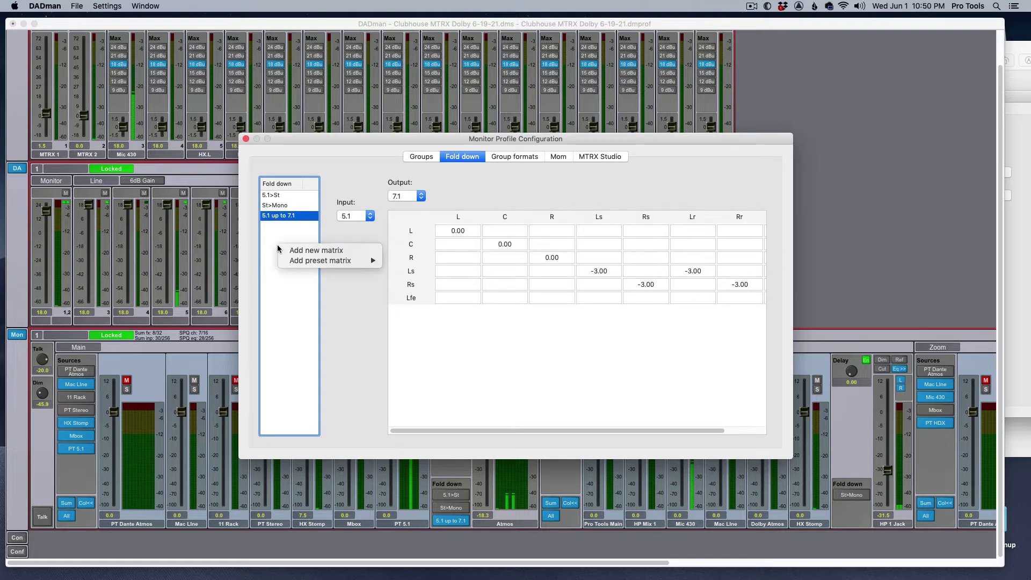
left_click(287, 234)
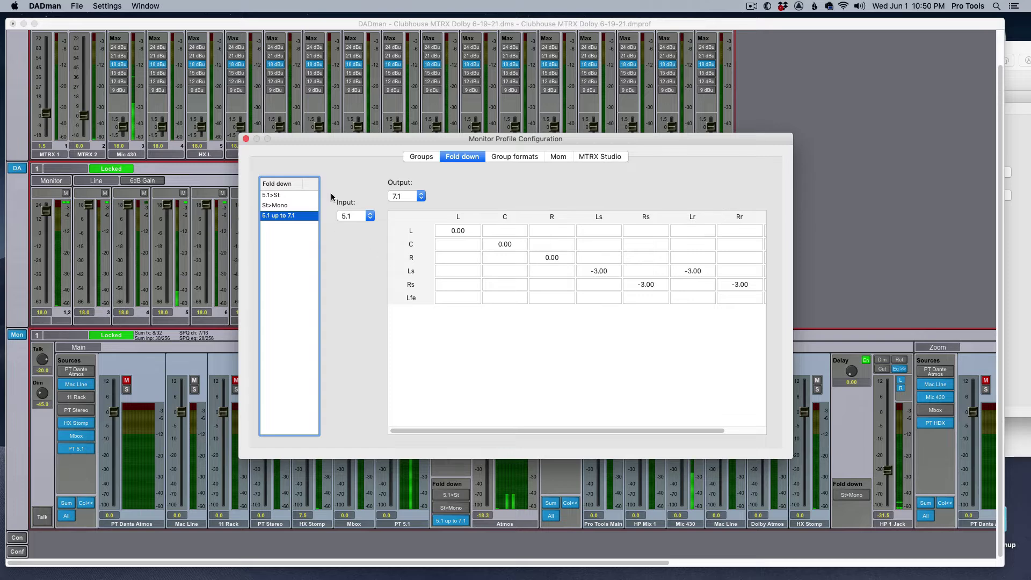
Step: Inspect the Main group's PT 5.1 source roles and its Atmos output set channels
left_click(420, 155)
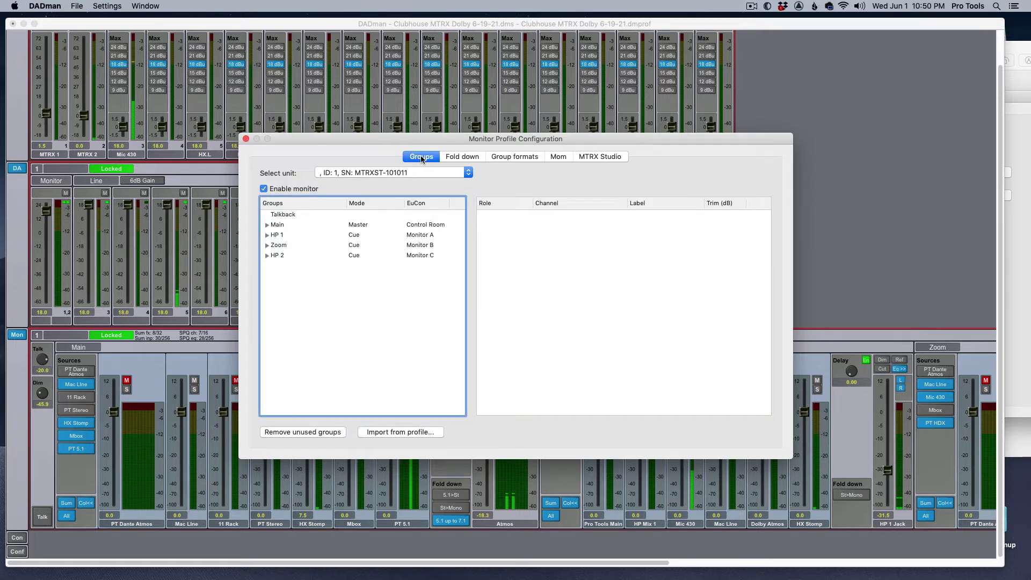
left_click(266, 225)
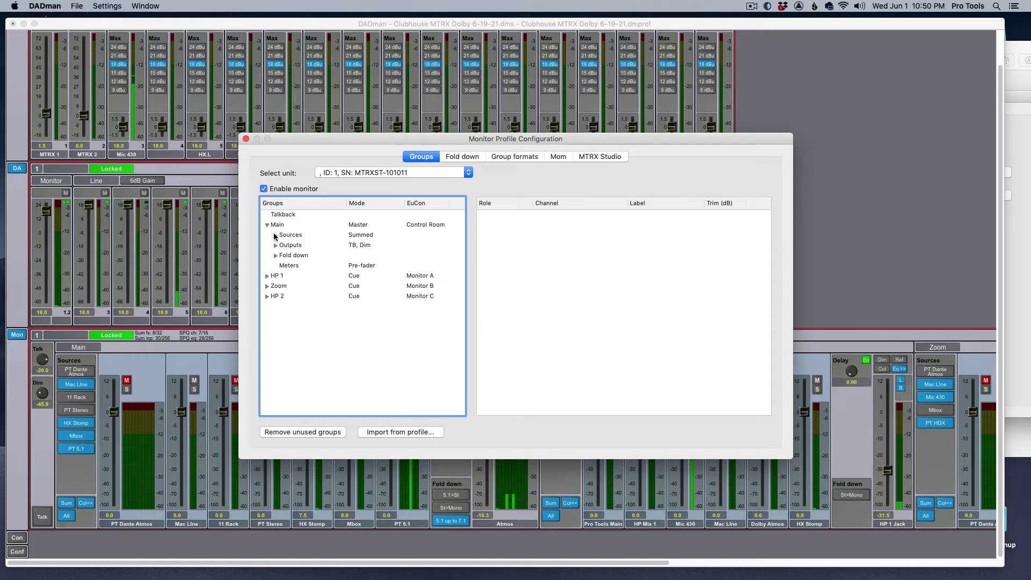
left_click(275, 235)
left_click(299, 307)
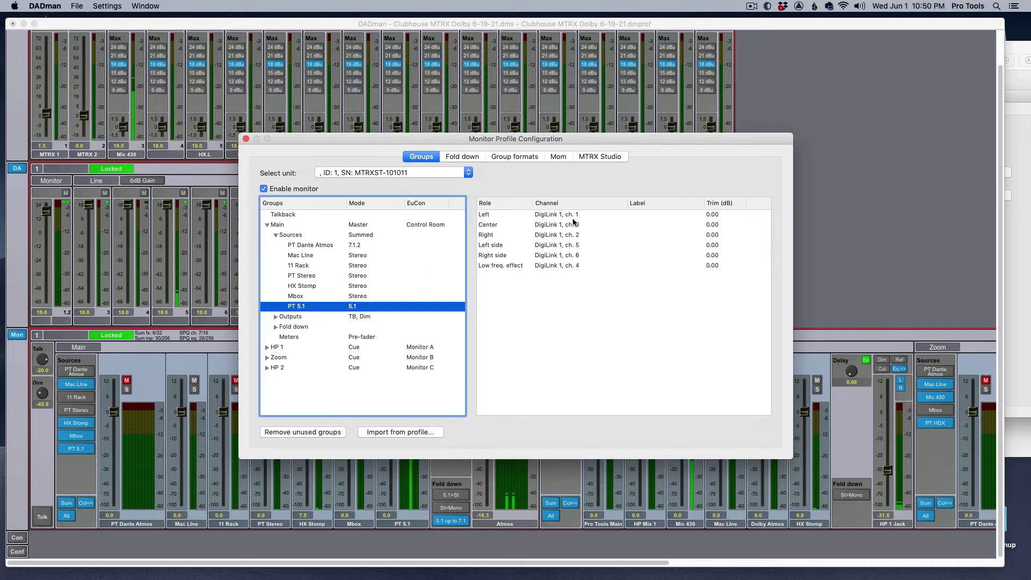
left_click(275, 235)
left_click(276, 245)
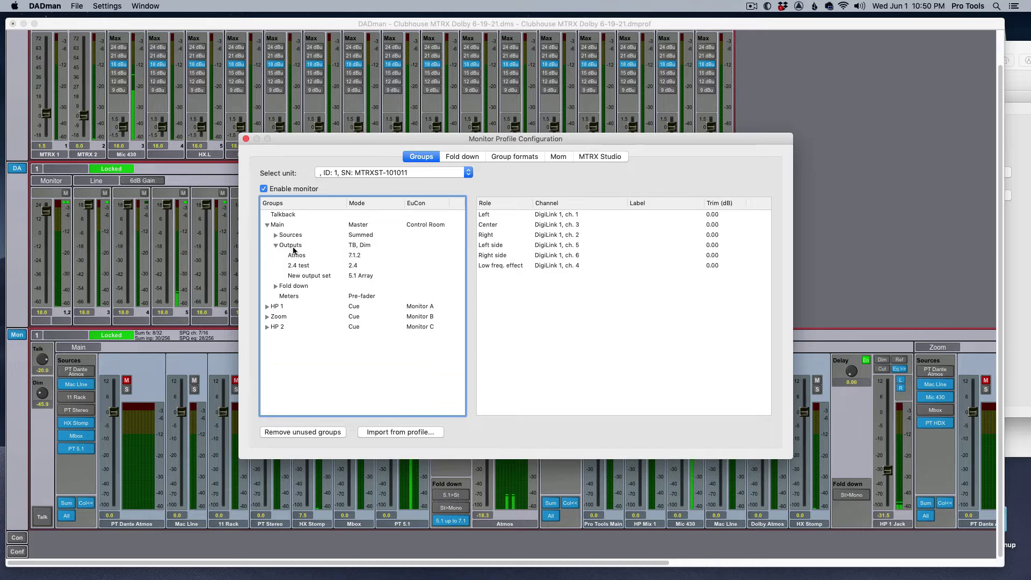
left_click(297, 255)
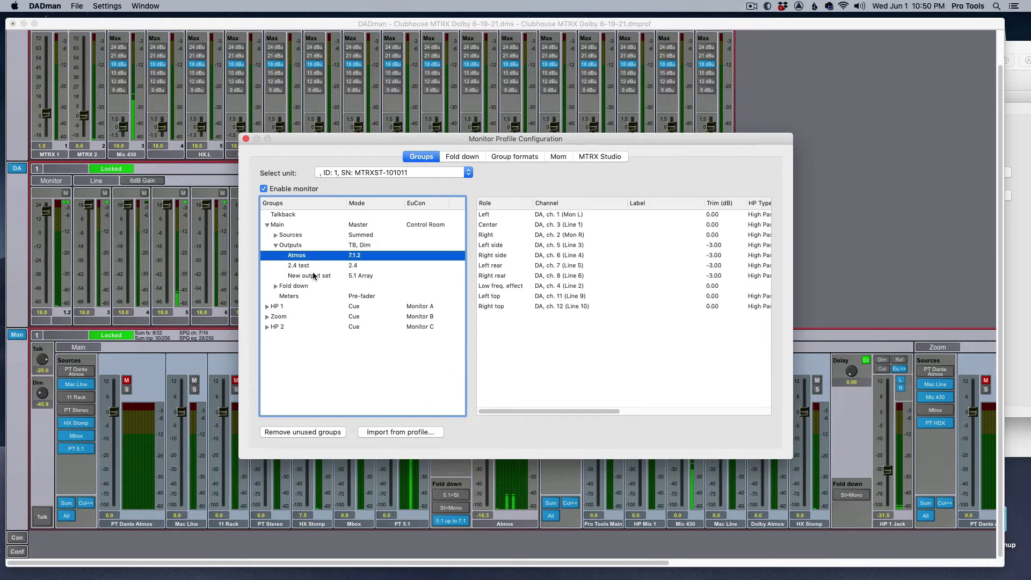
Step: Rename the Main group's New output set to '5.1 Array'
left_click(311, 276)
left_click(312, 277)
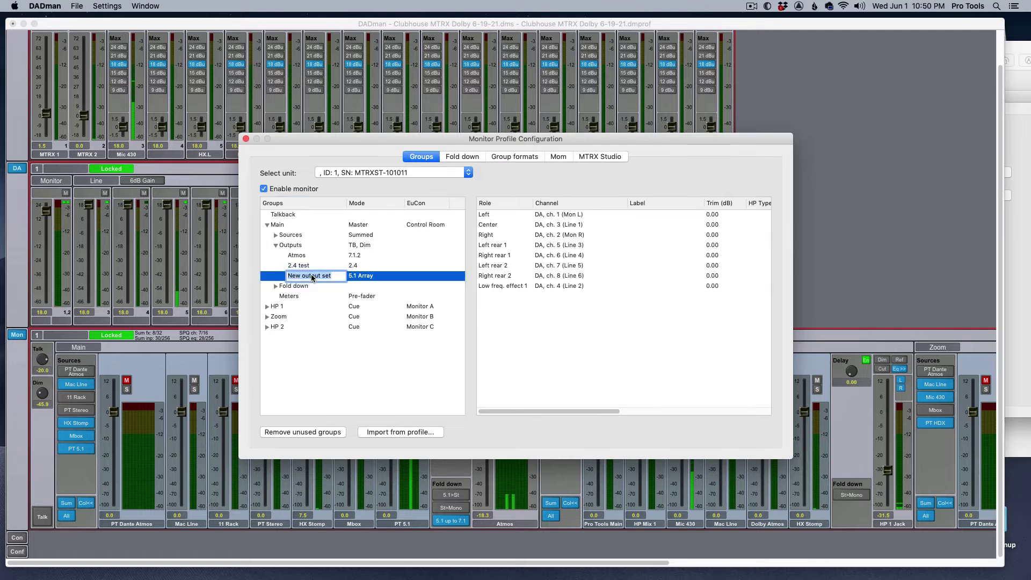
type("51")
key("BackSpace")
type(".1 Array")
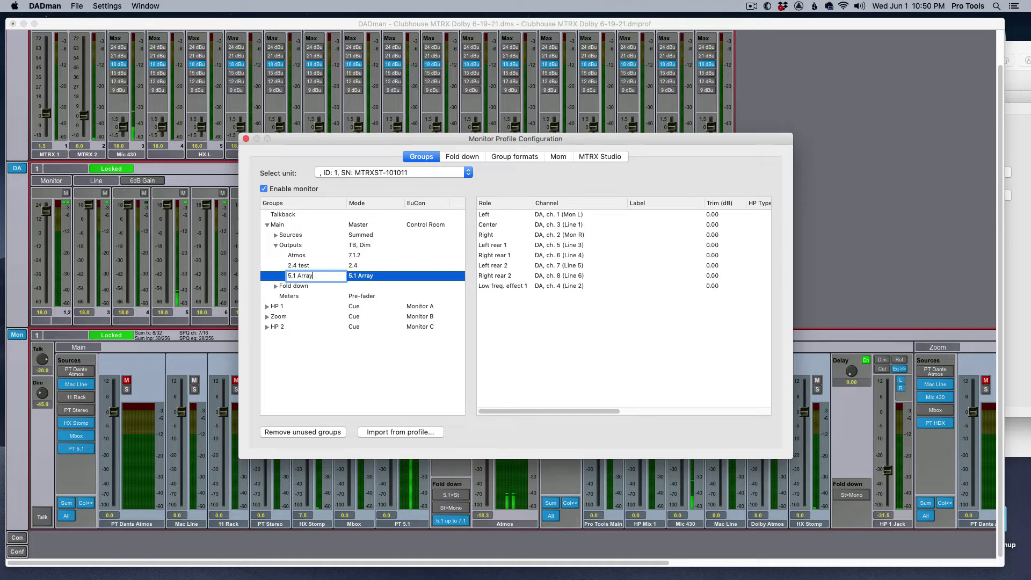
Step: Assign the 5.1 Array group format to the 5.1 Array output set, mapping DA channels 1–8
left_click(359, 277)
right_click(358, 277)
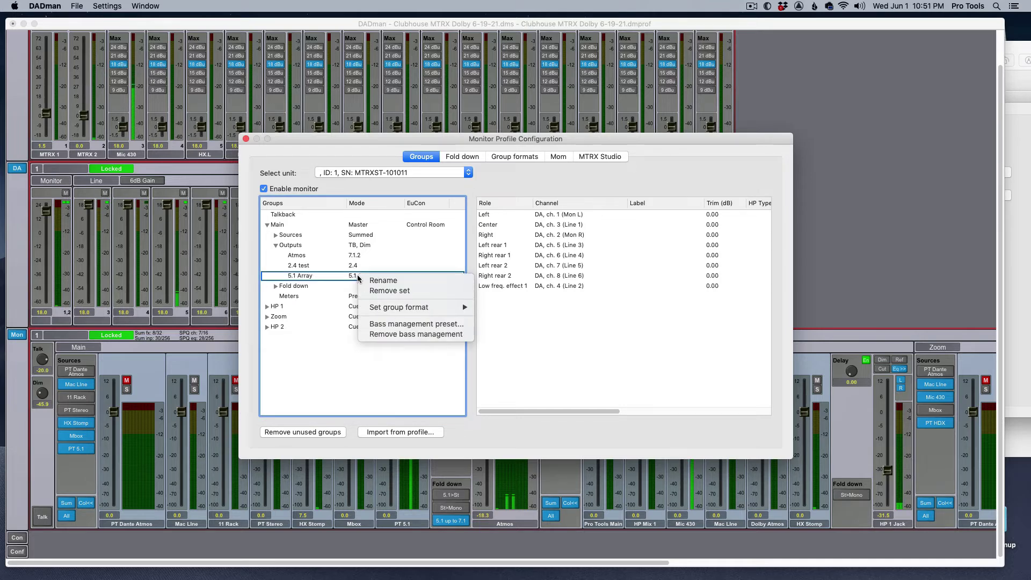
mouse_move(424, 308)
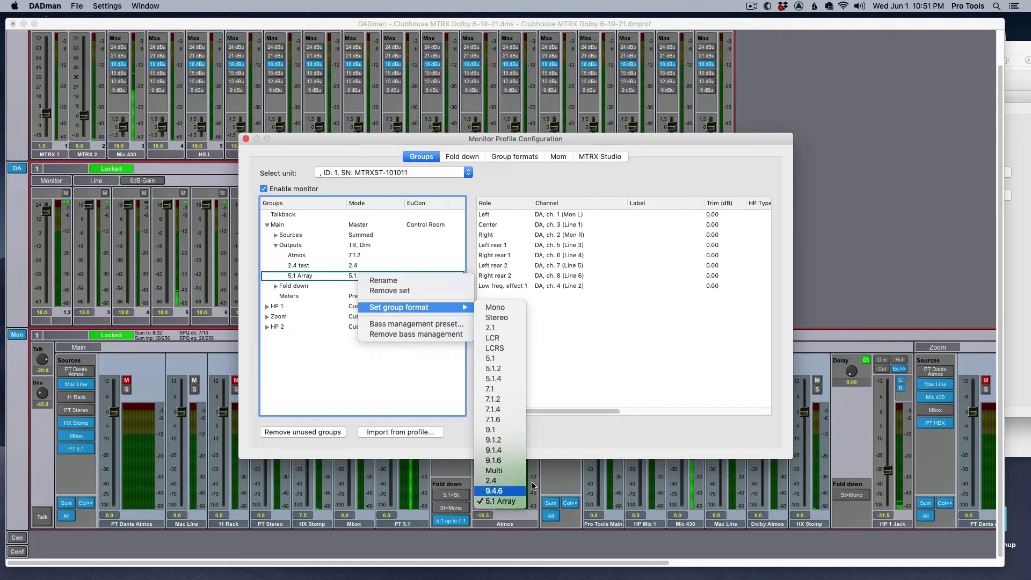
left_click(587, 356)
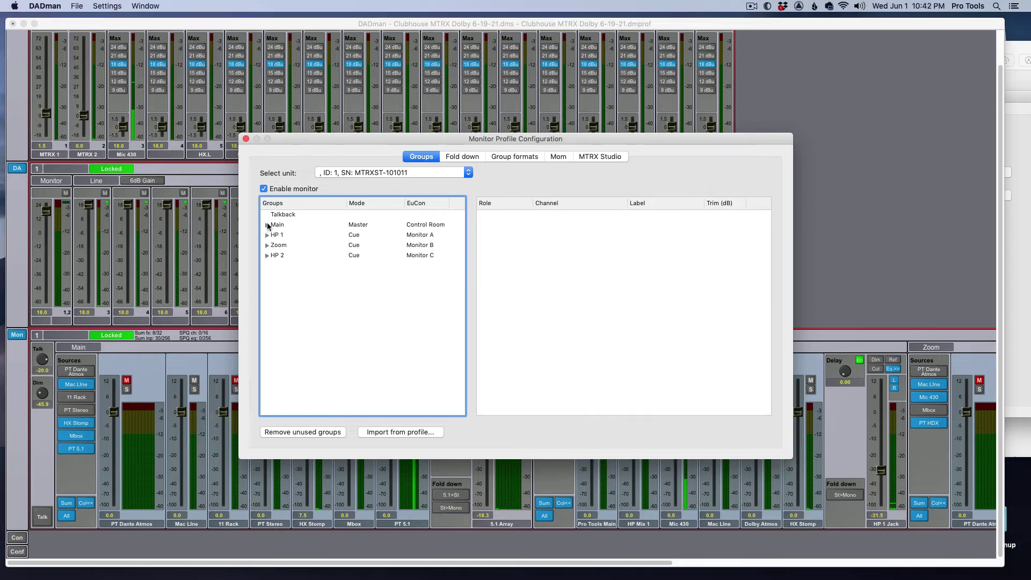
Step: Add a 5.1 up to 7.1 fold-down to the Main group's Fold down list
left_click(267, 225)
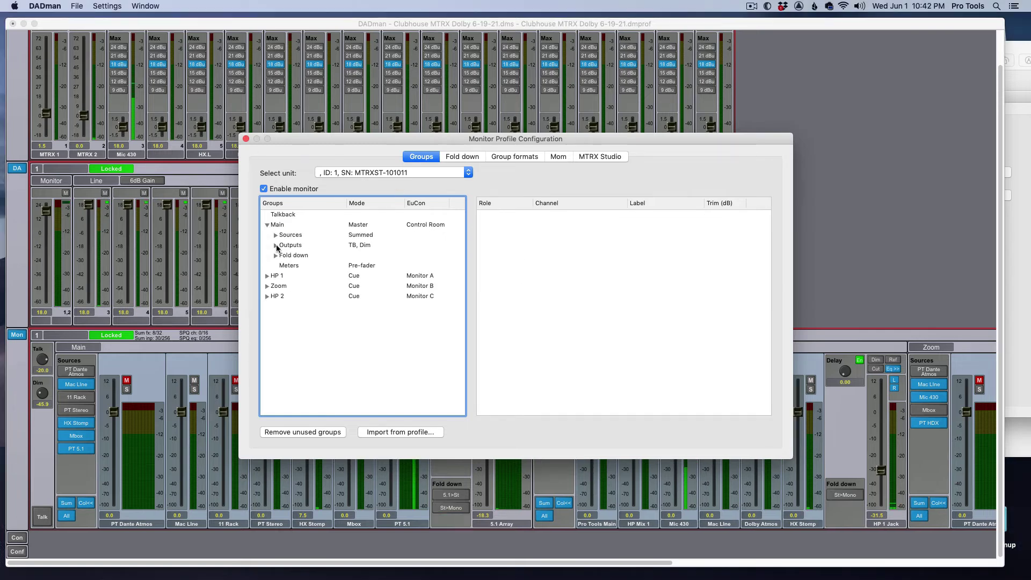
left_click(275, 246)
left_click(297, 286)
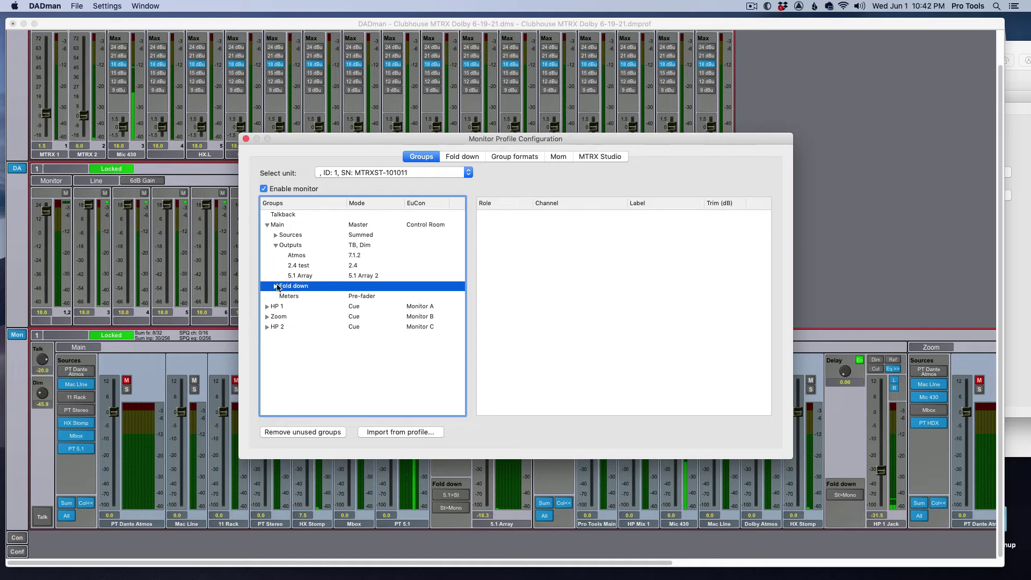
left_click(275, 286)
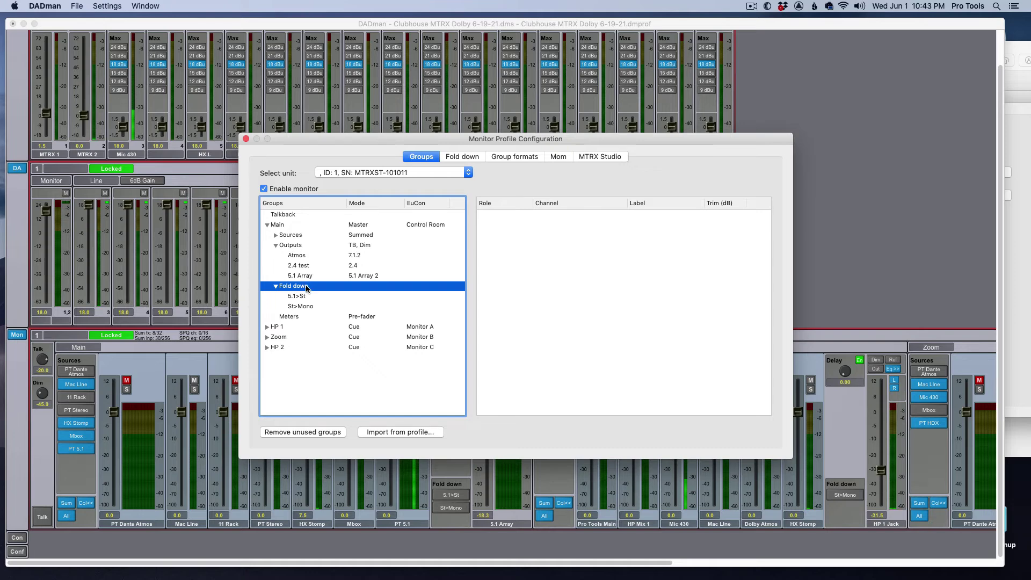
right_click(306, 289)
mouse_move(343, 290)
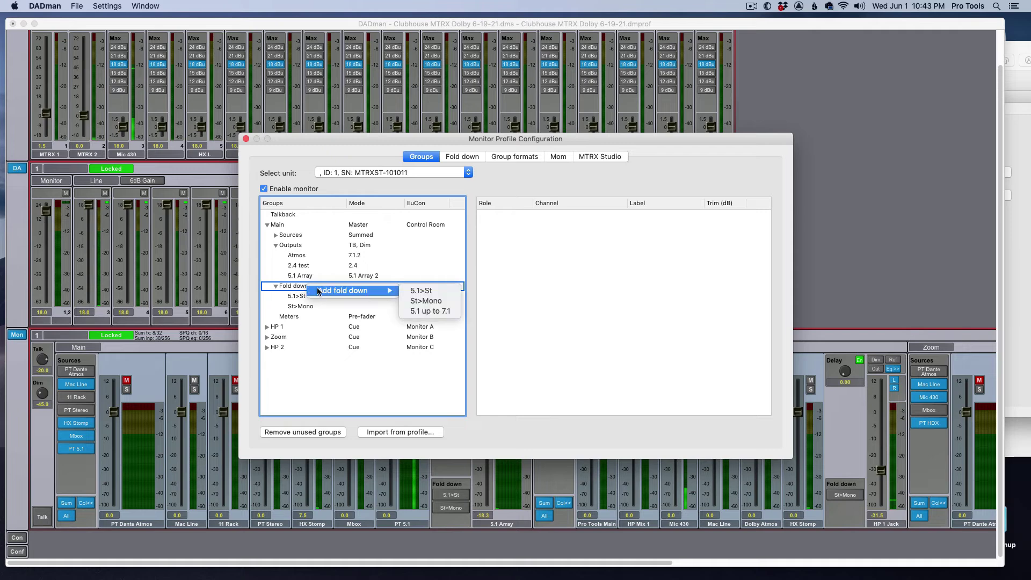
left_click(442, 311)
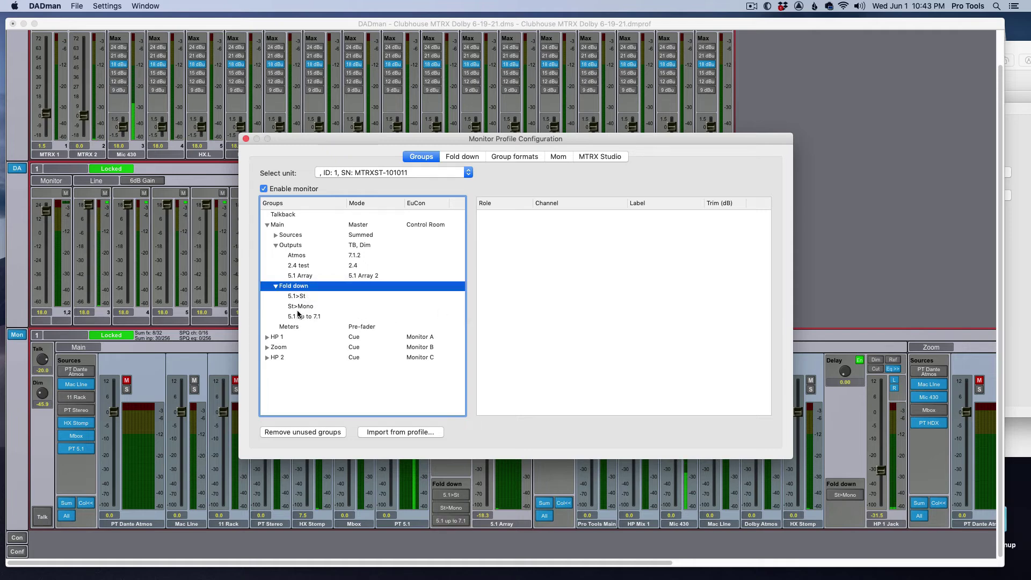
left_click(275, 285)
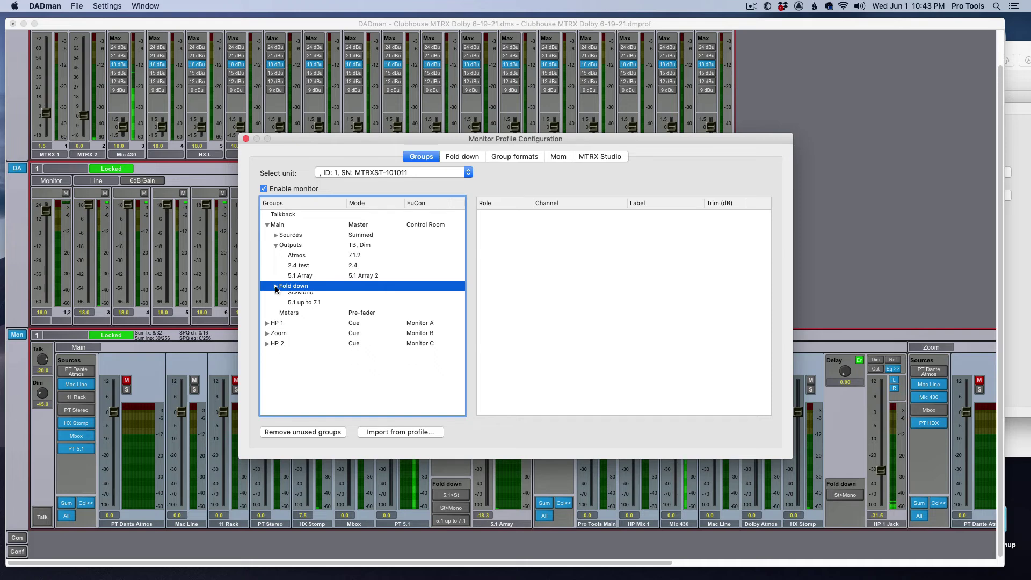
left_click(276, 245)
Step: Close the profile configuration, engage Main's 5.1 up to 7.1 fold-down, and return to Pro Tools
left_click(245, 139)
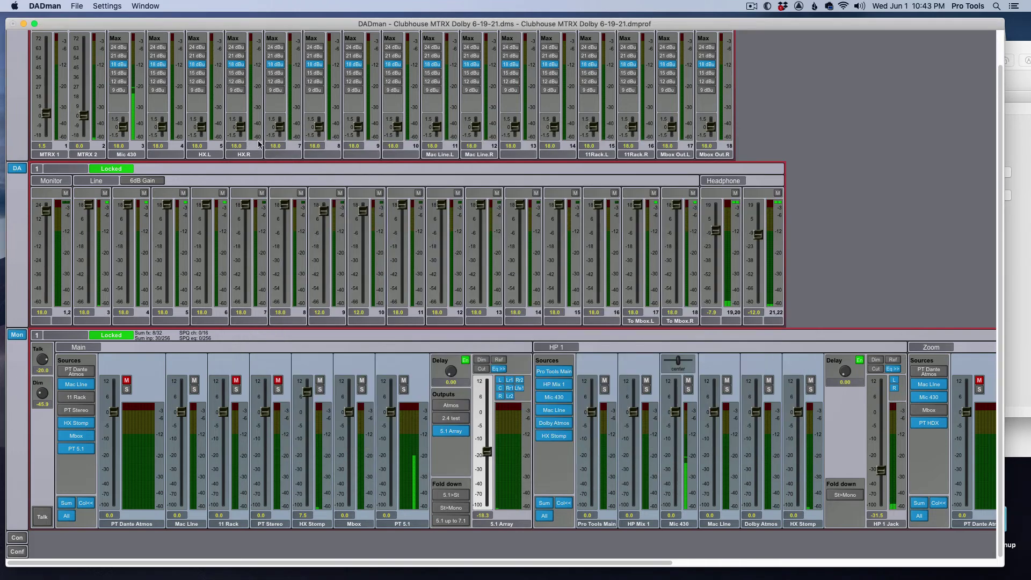
left_click(453, 522)
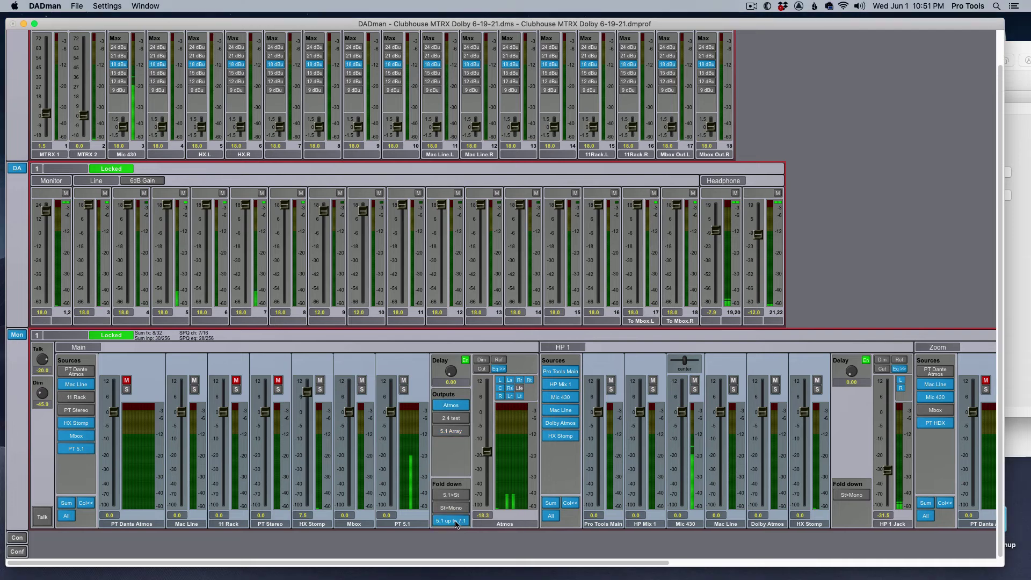
left_click(456, 524)
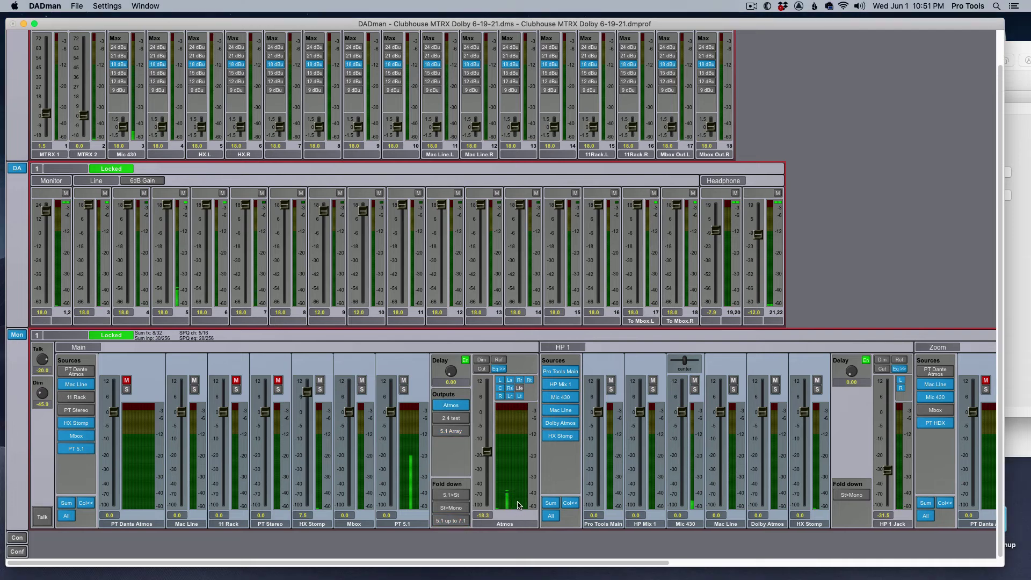
left_click(451, 523)
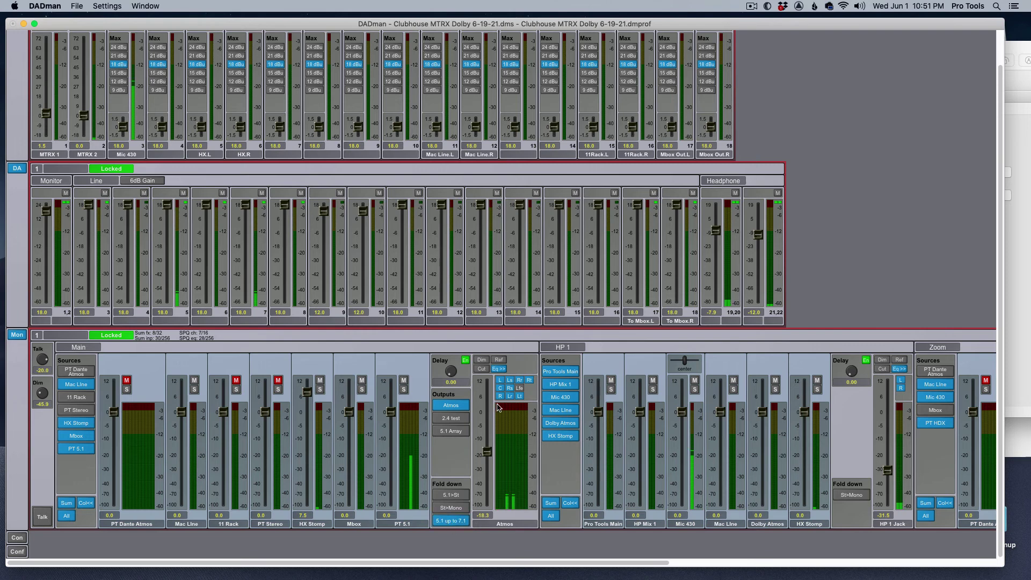
key("super+Tab")
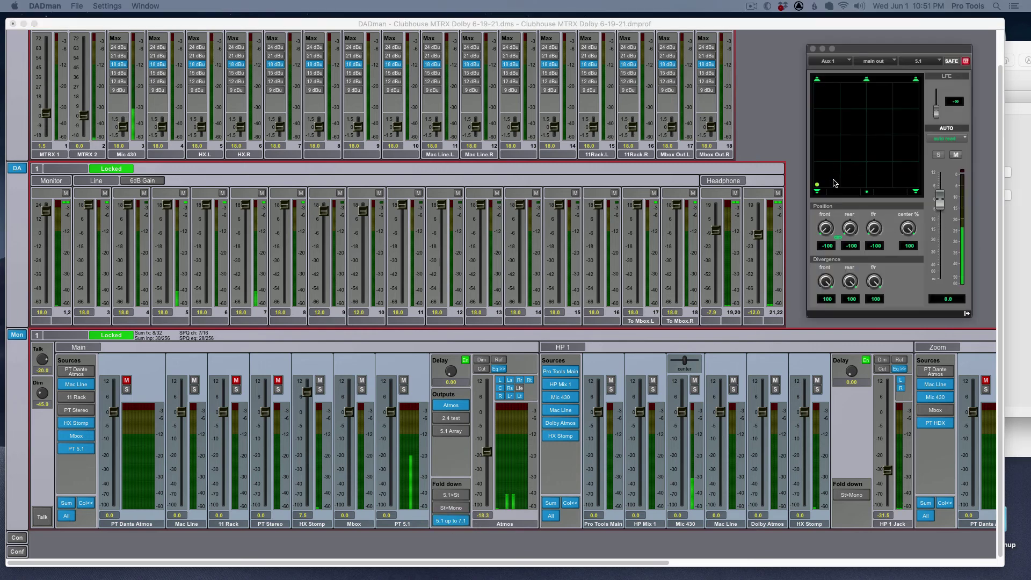